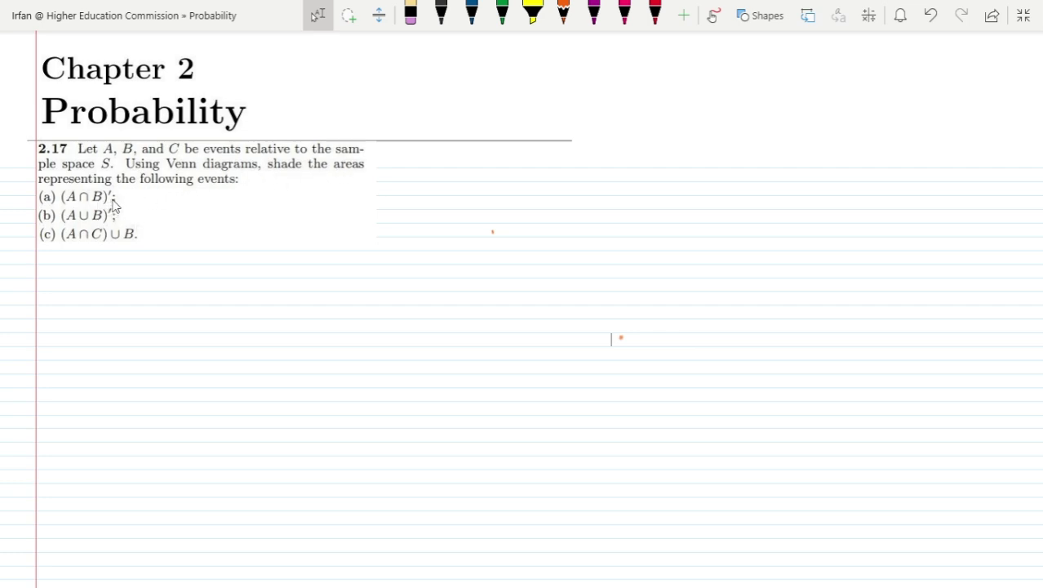
# Tick item (a), then add a green bracket and an arrow pointing to 'Answers' beside the listed events.
pyautogui.moveTo(117, 193)
pyautogui.mouseDown()
pyautogui.moveTo(135, 185)
pyautogui.moveTo(133, 204)
pyautogui.mouseUp()
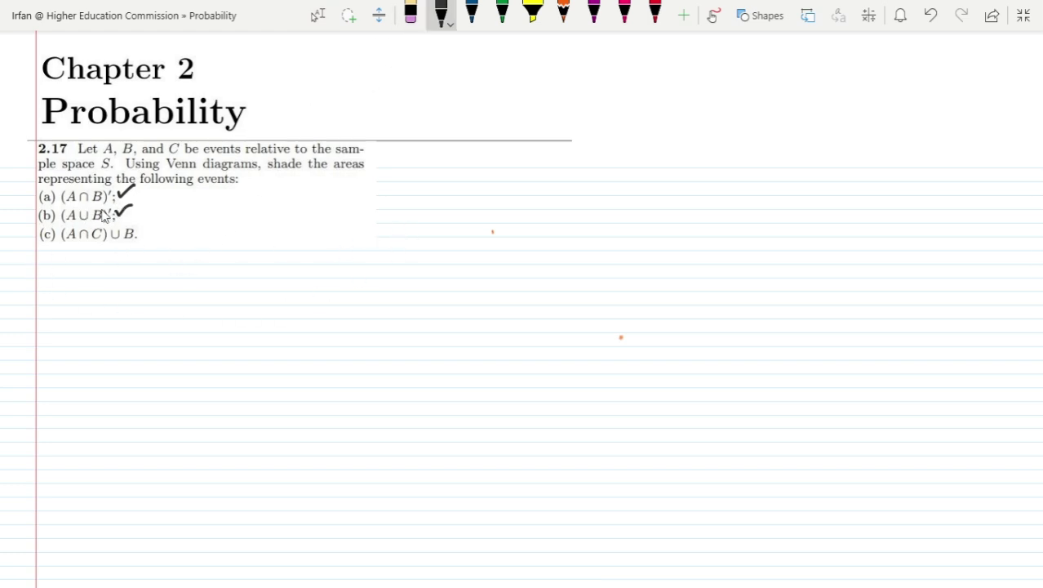
pyautogui.click(503, 10)
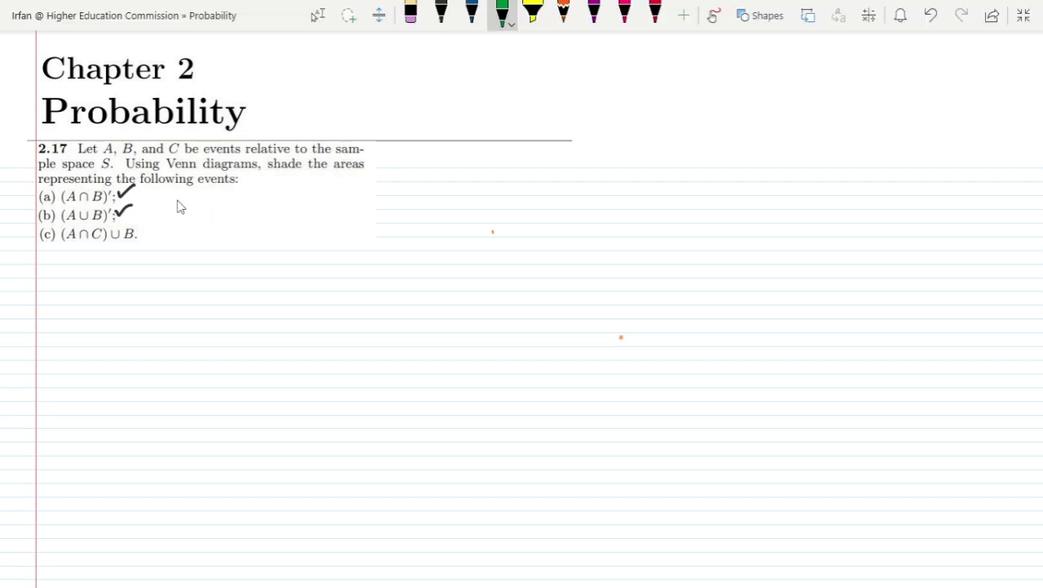
pyautogui.moveTo(178, 199)
pyautogui.mouseDown()
pyautogui.moveTo(206, 255)
pyautogui.moveTo(194, 251)
pyautogui.mouseUp()
pyautogui.moveTo(208, 222)
pyautogui.mouseDown()
pyautogui.moveTo(251, 205)
pyautogui.moveTo(278, 214)
pyautogui.moveTo(303, 199)
pyautogui.moveTo(333, 207)
pyautogui.mouseUp()
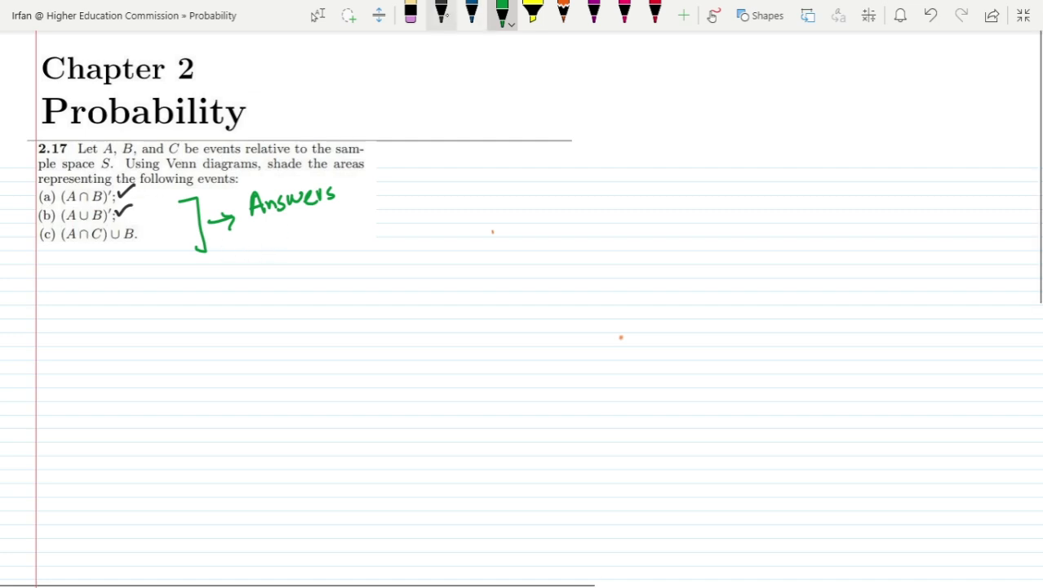
pyautogui.click(441, 13)
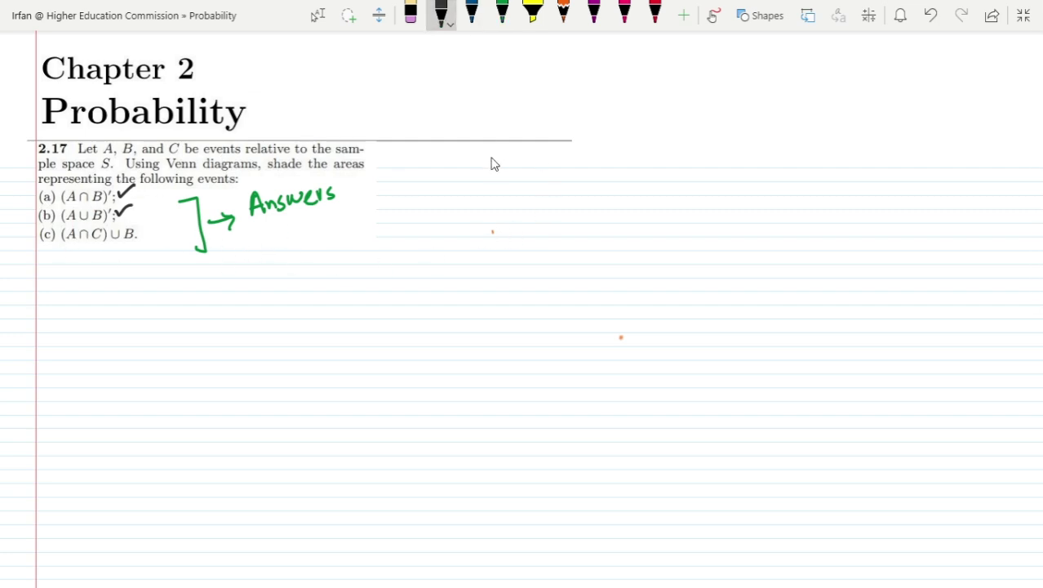
# Draw diagram a): a sample-space box labelled S with overlapping circles A and B.
pyautogui.moveTo(86, 303); pyautogui.dragTo(94, 326)
pyautogui.moveTo(193, 282); pyautogui.dragTo(200, 399)
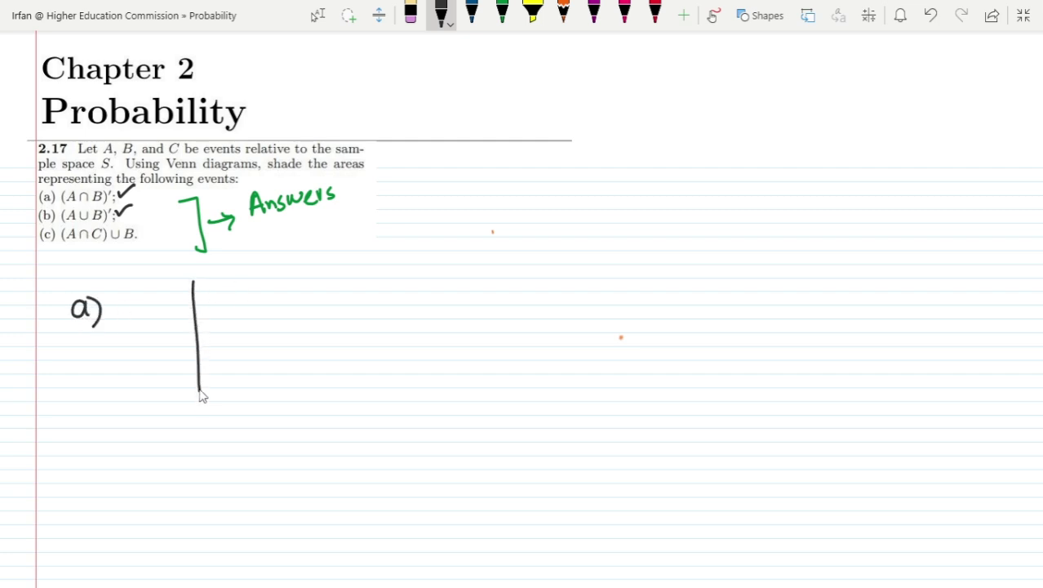
pyautogui.moveTo(192, 281)
pyautogui.mouseDown()
pyautogui.moveTo(411, 273)
pyautogui.moveTo(422, 386)
pyautogui.mouseUp()
pyautogui.moveTo(200, 400); pyautogui.dragTo(423, 384)
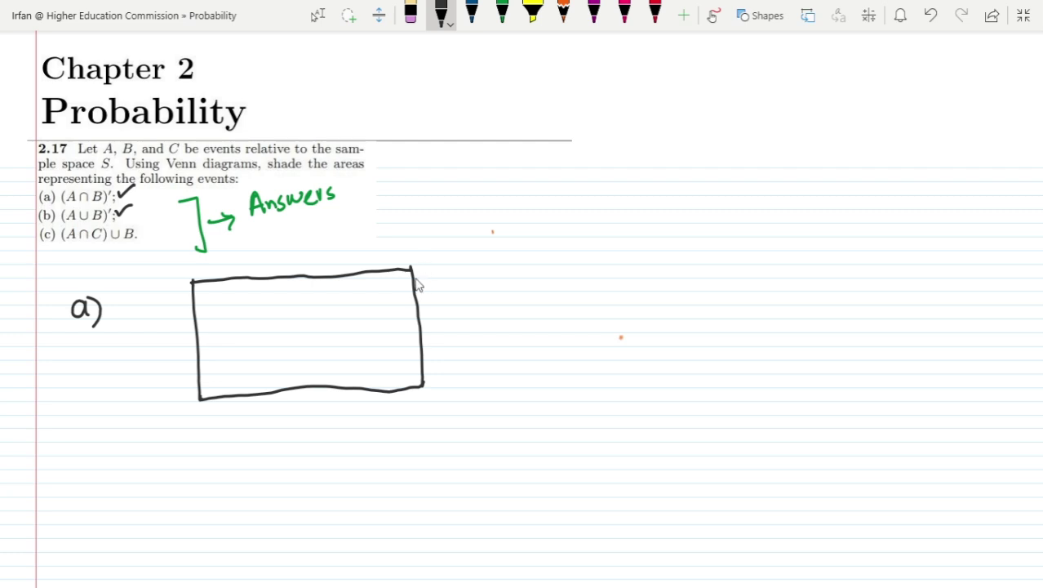
pyautogui.moveTo(407, 274); pyautogui.dragTo(397, 291)
pyautogui.moveTo(233, 312)
pyautogui.mouseDown()
pyautogui.moveTo(268, 299)
pyautogui.moveTo(292, 317)
pyautogui.moveTo(293, 353)
pyautogui.moveTo(275, 374)
pyautogui.moveTo(250, 380)
pyautogui.moveTo(229, 356)
pyautogui.moveTo(224, 332)
pyautogui.moveTo(234, 309)
pyautogui.mouseUp()
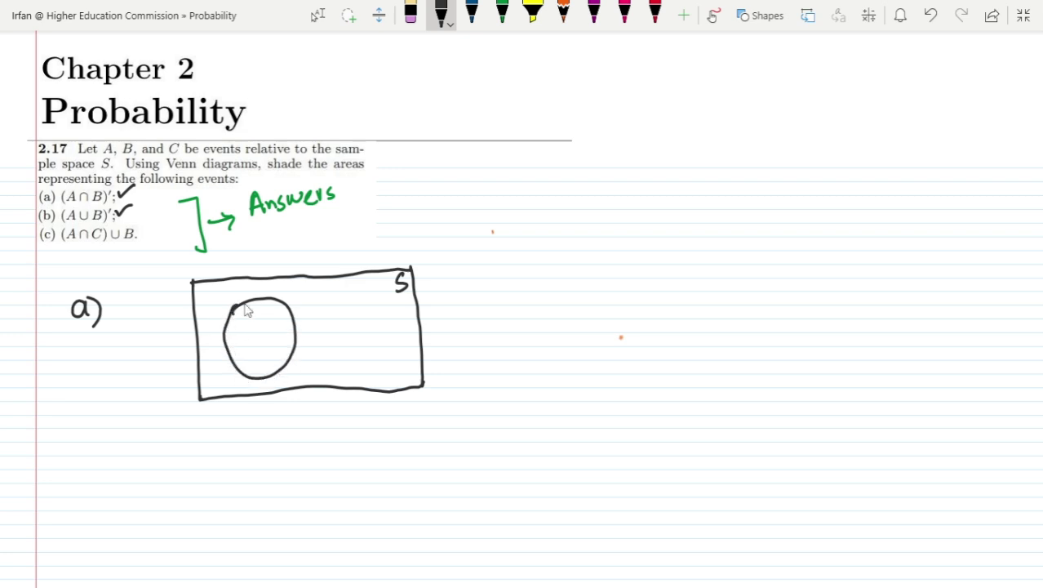
pyautogui.moveTo(342, 291)
pyautogui.mouseDown()
pyautogui.moveTo(290, 314)
pyautogui.moveTo(282, 334)
pyautogui.moveTo(304, 360)
pyautogui.moveTo(327, 362)
pyautogui.moveTo(352, 341)
pyautogui.moveTo(338, 292)
pyautogui.mouseUp()
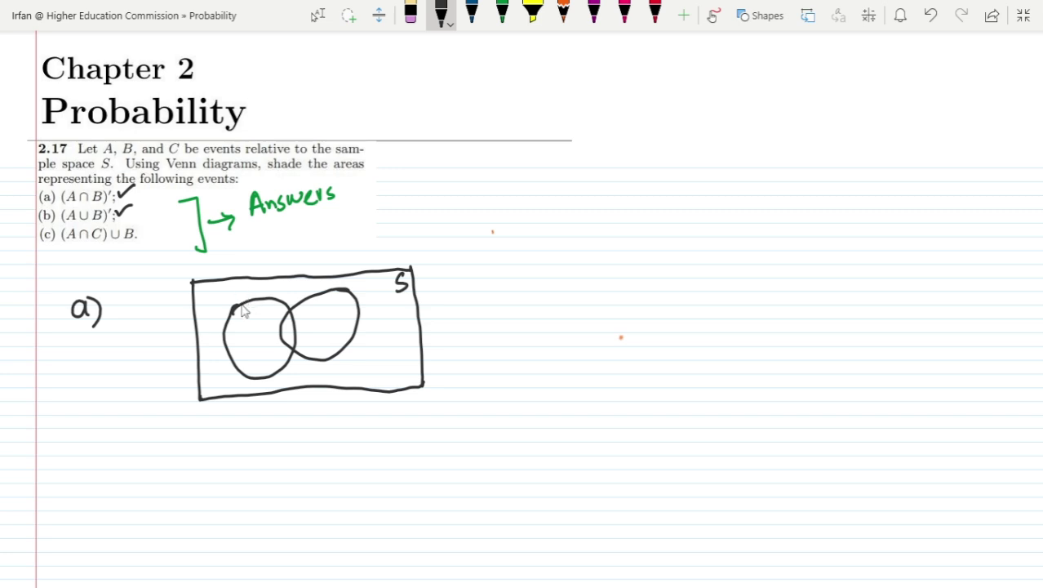
pyautogui.moveTo(242, 310); pyautogui.dragTo(249, 323)
pyautogui.moveTo(333, 298); pyautogui.dragTo(335, 310)
# Shade the A and B overlap in blue and arrow it with the label A∩B.
pyautogui.click(473, 15)
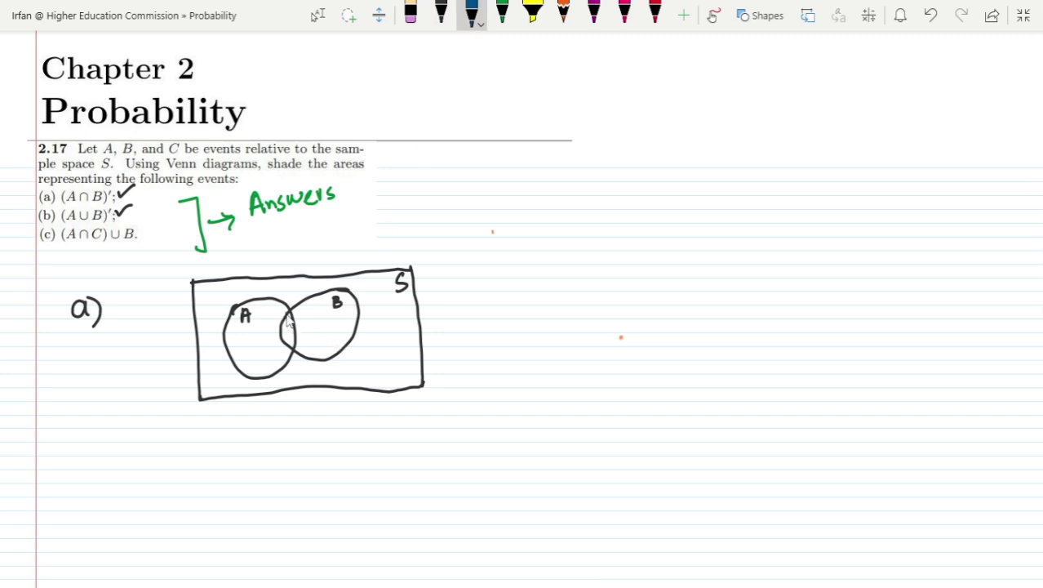
pyautogui.moveTo(291, 313)
pyautogui.mouseDown()
pyautogui.moveTo(292, 354)
pyautogui.moveTo(290, 344)
pyautogui.moveTo(300, 420)
pyautogui.mouseUp()
pyautogui.moveTo(307, 401); pyautogui.dragTo(300, 420)
pyautogui.moveTo(300, 458)
pyautogui.mouseDown()
pyautogui.moveTo(318, 440)
pyautogui.moveTo(317, 455)
pyautogui.moveTo(319, 441)
pyautogui.moveTo(345, 456)
pyautogui.mouseUp()
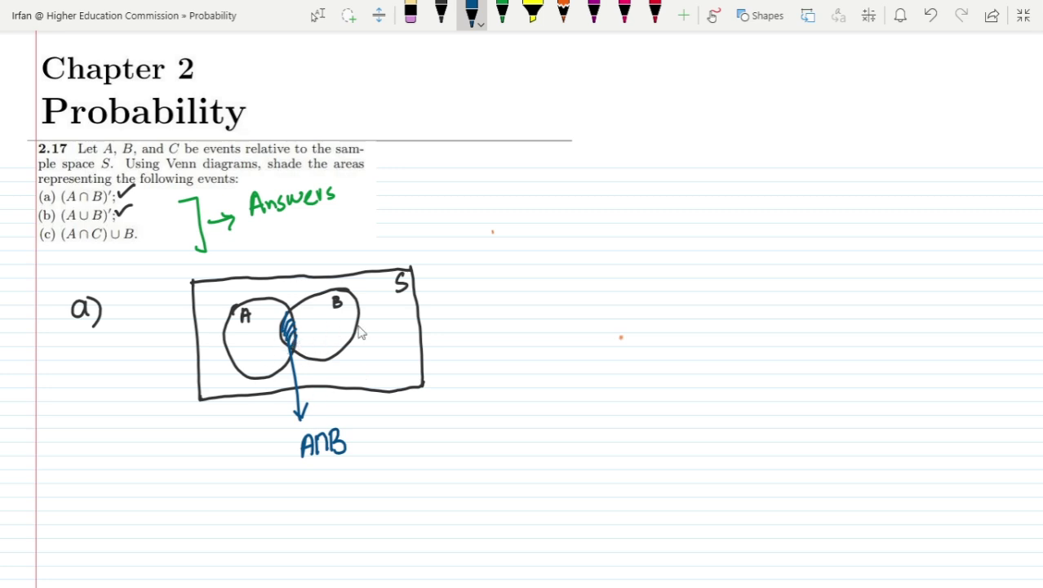
# Write S − A∩B = (A∩B)′ beside the problem.
pyautogui.moveTo(453, 193)
pyautogui.mouseDown()
pyautogui.moveTo(493, 195)
pyautogui.moveTo(495, 212)
pyautogui.moveTo(488, 204)
pyautogui.moveTo(504, 211)
pyautogui.moveTo(516, 198)
pyautogui.moveTo(520, 213)
pyautogui.moveTo(530, 193)
pyautogui.moveTo(535, 206)
pyautogui.moveTo(523, 207)
pyautogui.moveTo(558, 201)
pyautogui.mouseUp()
pyautogui.moveTo(547, 209)
pyautogui.mouseDown()
pyautogui.moveTo(591, 210)
pyautogui.moveTo(582, 204)
pyautogui.moveTo(608, 196)
pyautogui.moveTo(617, 209)
pyautogui.moveTo(624, 191)
pyautogui.moveTo(641, 217)
pyautogui.mouseUp()
pyautogui.moveTo(575, 183); pyautogui.dragTo(583, 229)
pyautogui.moveTo(652, 167); pyautogui.dragTo(646, 181)
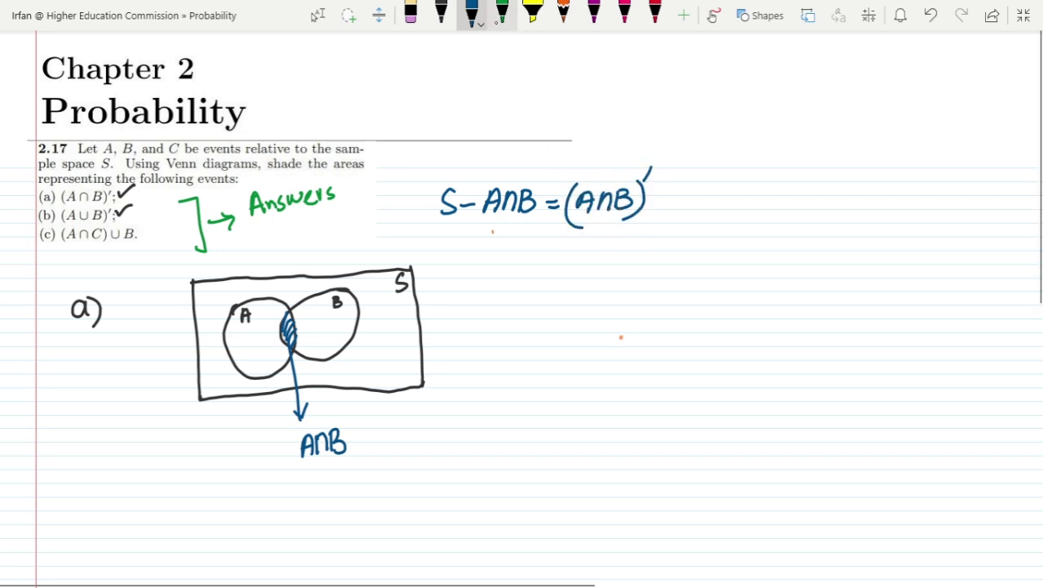
pyautogui.click(502, 12)
# Hatch the box in green everywhere outside the A∩B overlap, across both circles.
pyautogui.moveTo(222, 278)
pyautogui.mouseDown()
pyautogui.moveTo(204, 319)
pyautogui.moveTo(221, 306)
pyautogui.moveTo(207, 351)
pyautogui.mouseUp()
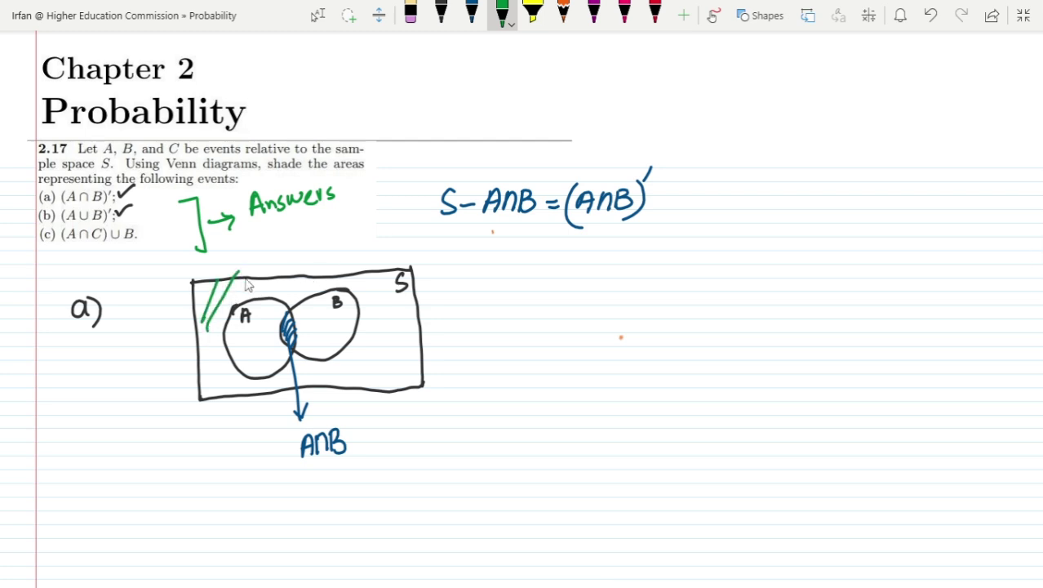
pyautogui.moveTo(255, 276)
pyautogui.mouseDown()
pyautogui.moveTo(210, 354)
pyautogui.moveTo(250, 311)
pyautogui.moveTo(224, 367)
pyautogui.mouseUp()
pyautogui.moveTo(271, 280)
pyautogui.mouseDown()
pyautogui.moveTo(232, 372)
pyautogui.moveTo(241, 356)
pyautogui.mouseUp()
pyautogui.moveTo(279, 301); pyautogui.dragTo(240, 373)
pyautogui.moveTo(274, 308); pyautogui.dragTo(250, 388)
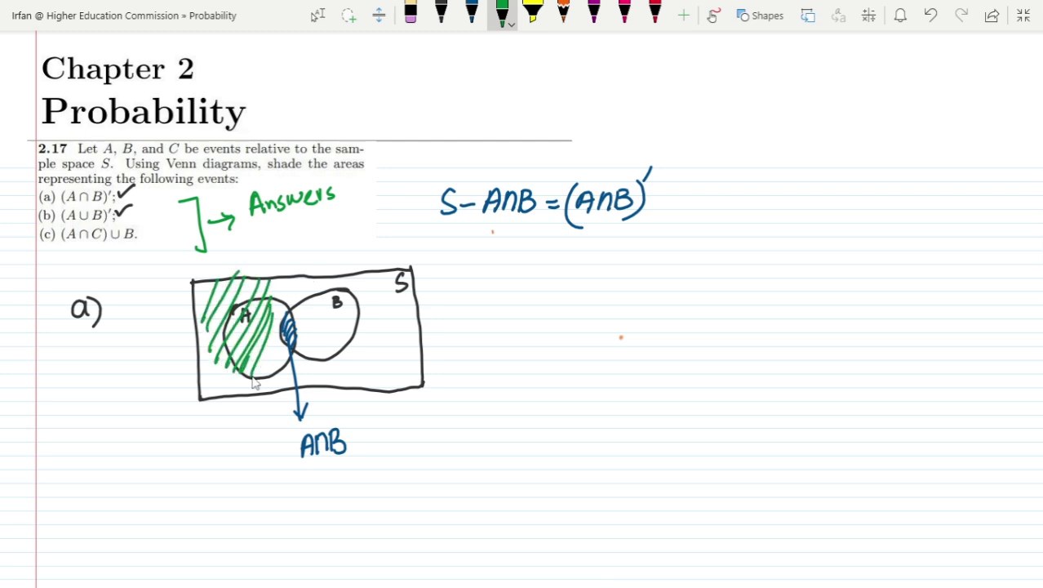
pyautogui.moveTo(282, 336); pyautogui.dragTo(257, 394)
pyautogui.moveTo(274, 360)
pyautogui.mouseDown()
pyautogui.moveTo(241, 364)
pyautogui.moveTo(213, 408)
pyautogui.mouseUp()
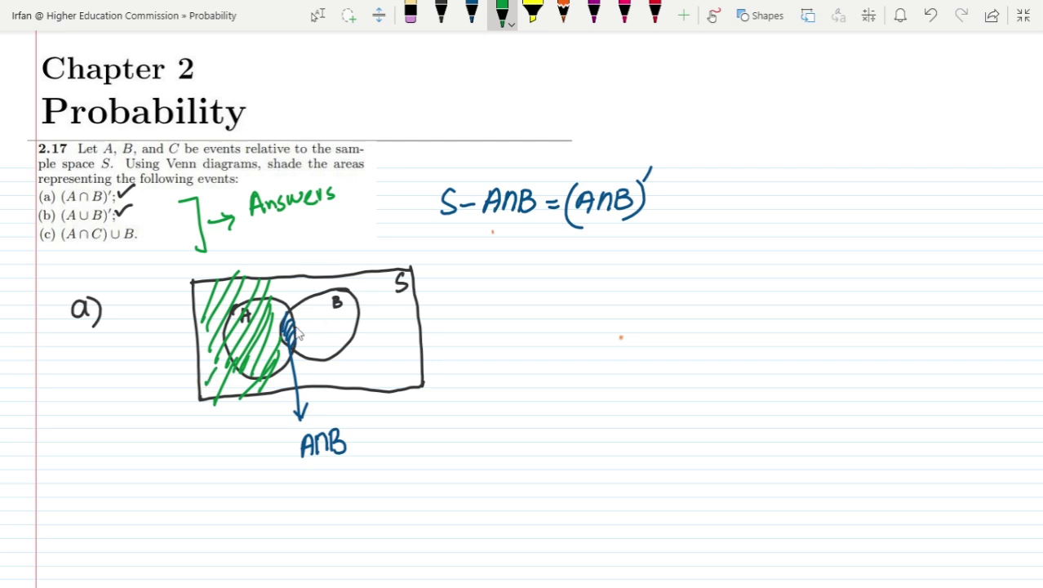
pyautogui.moveTo(310, 277)
pyautogui.mouseDown()
pyautogui.moveTo(281, 317)
pyautogui.moveTo(304, 317)
pyautogui.mouseUp()
pyautogui.moveTo(353, 268); pyautogui.dragTo(302, 350)
pyautogui.moveTo(372, 271); pyautogui.dragTo(318, 361)
pyautogui.moveTo(377, 309)
pyautogui.mouseDown()
pyautogui.moveTo(326, 374)
pyautogui.moveTo(346, 377)
pyautogui.mouseUp()
pyautogui.moveTo(402, 319); pyautogui.dragTo(357, 390)
pyautogui.moveTo(414, 335); pyautogui.dragTo(376, 394)
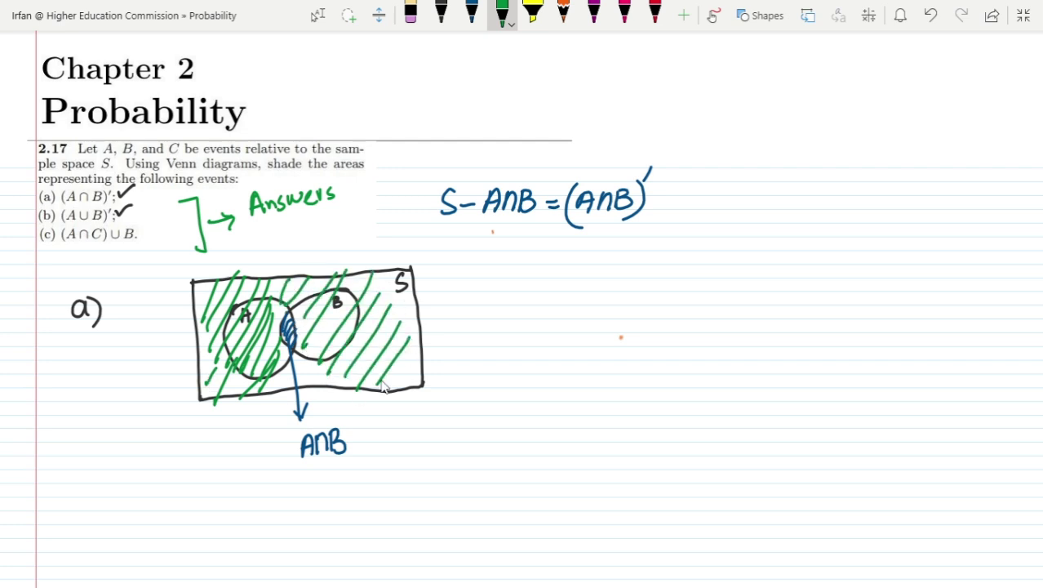
pyautogui.moveTo(413, 360); pyautogui.dragTo(381, 392)
pyautogui.moveTo(405, 372); pyautogui.dragTo(394, 387)
# Draw a green arrow labelled (A∩B)′ and fill the A∩B overlap solid blue.
pyautogui.moveTo(393, 325)
pyautogui.mouseDown()
pyautogui.moveTo(466, 309)
pyautogui.moveTo(456, 320)
pyautogui.moveTo(499, 296)
pyautogui.moveTo(509, 318)
pyautogui.moveTo(506, 309)
pyautogui.moveTo(527, 310)
pyautogui.moveTo(526, 327)
pyautogui.mouseUp()
pyautogui.moveTo(526, 298); pyautogui.dragTo(528, 326)
pyautogui.moveTo(489, 296); pyautogui.dragTo(483, 339)
pyautogui.moveTo(539, 294); pyautogui.dragTo(540, 329)
pyautogui.moveTo(563, 267); pyautogui.dragTo(557, 285)
pyautogui.click(472, 13)
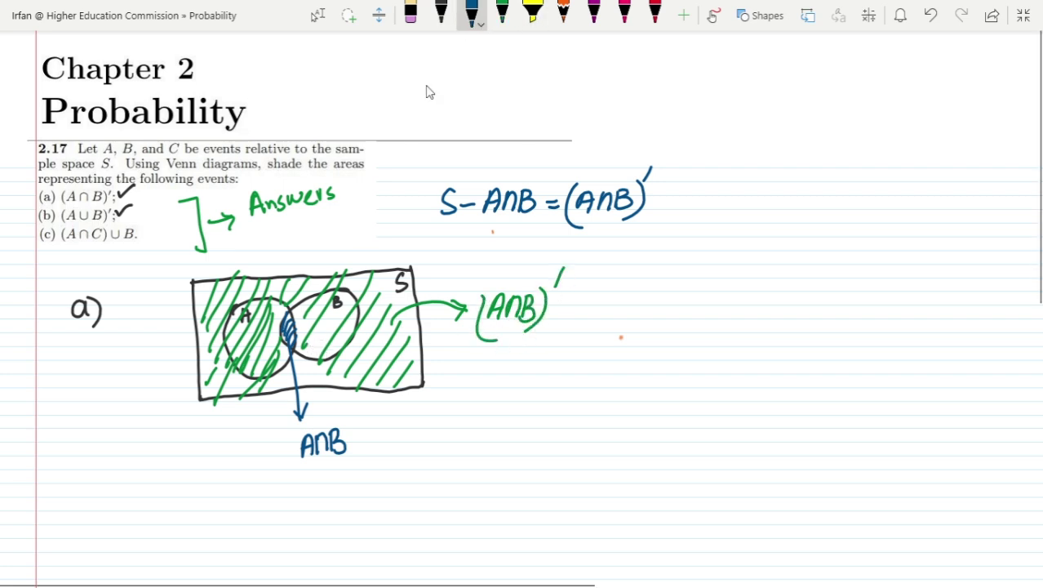
pyautogui.moveTo(294, 307); pyautogui.dragTo(286, 340)
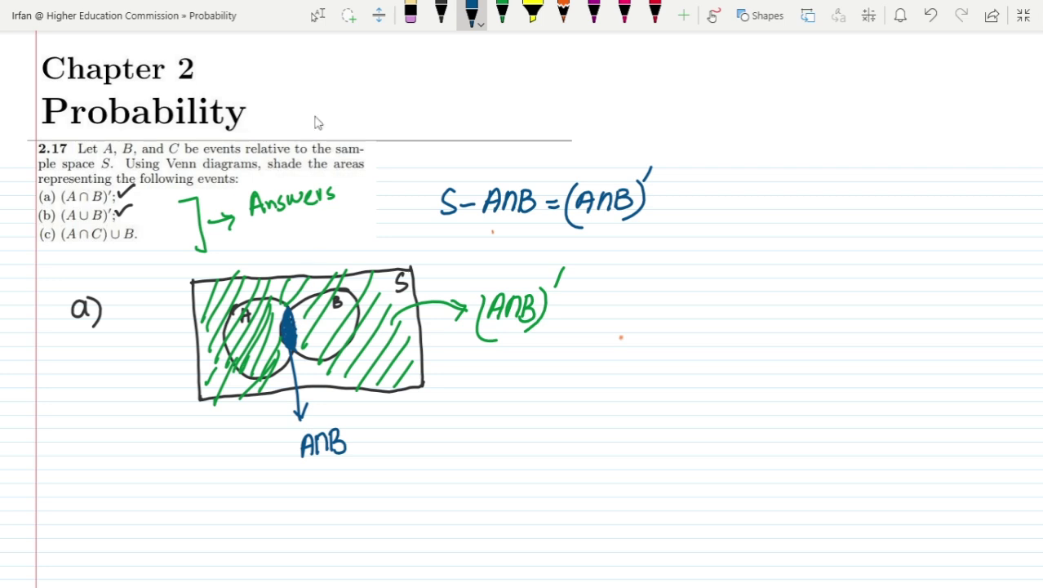
# Fill the remaining green hatching gaps along the box's left edge and inside circle B.
pyautogui.click(502, 13)
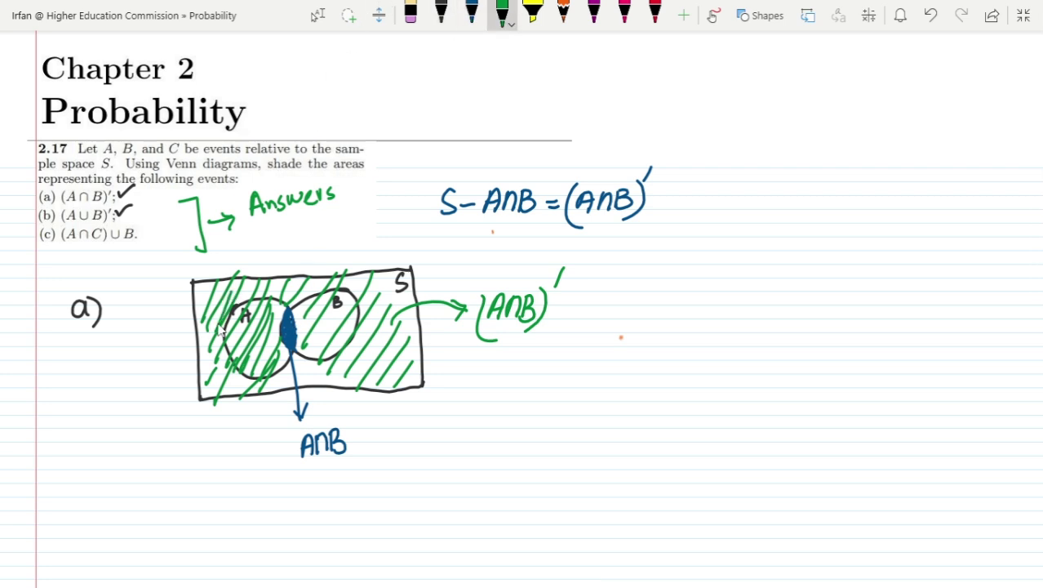
pyautogui.moveTo(223, 332)
pyautogui.mouseDown()
pyautogui.moveTo(209, 287)
pyautogui.moveTo(198, 288)
pyautogui.mouseUp()
pyautogui.moveTo(211, 377); pyautogui.dragTo(220, 333)
pyautogui.moveTo(299, 387); pyautogui.dragTo(315, 362)
pyautogui.moveTo(281, 391)
pyautogui.mouseDown()
pyautogui.moveTo(310, 368)
pyautogui.moveTo(299, 367)
pyautogui.mouseUp()
pyautogui.moveTo(320, 372); pyautogui.dragTo(367, 328)
pyautogui.moveTo(351, 364); pyautogui.dragTo(380, 304)
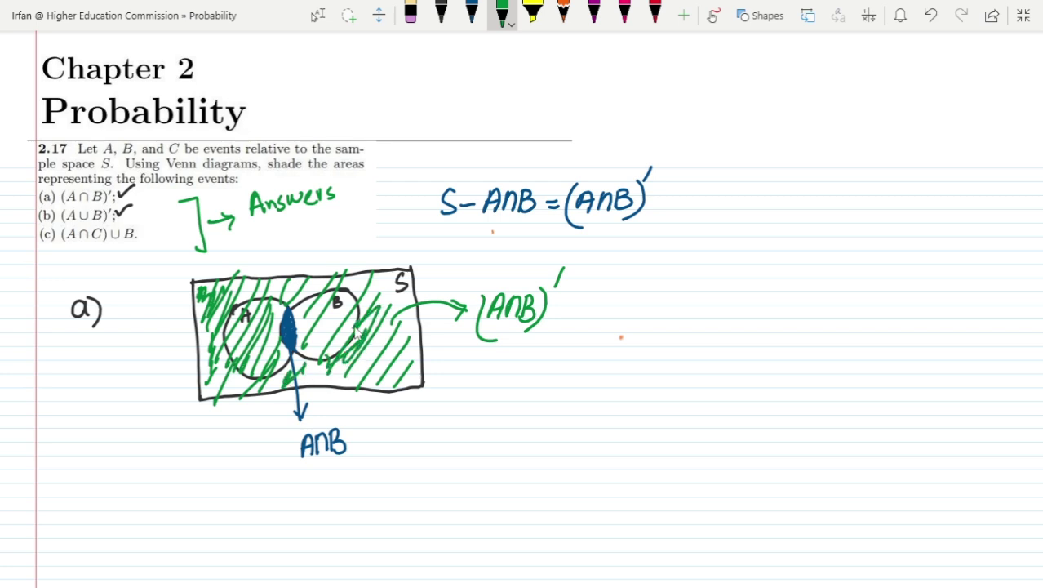
pyautogui.moveTo(322, 343); pyautogui.dragTo(365, 303)
pyautogui.moveTo(309, 345); pyautogui.dragTo(333, 279)
pyautogui.moveTo(299, 311); pyautogui.dragTo(313, 284)
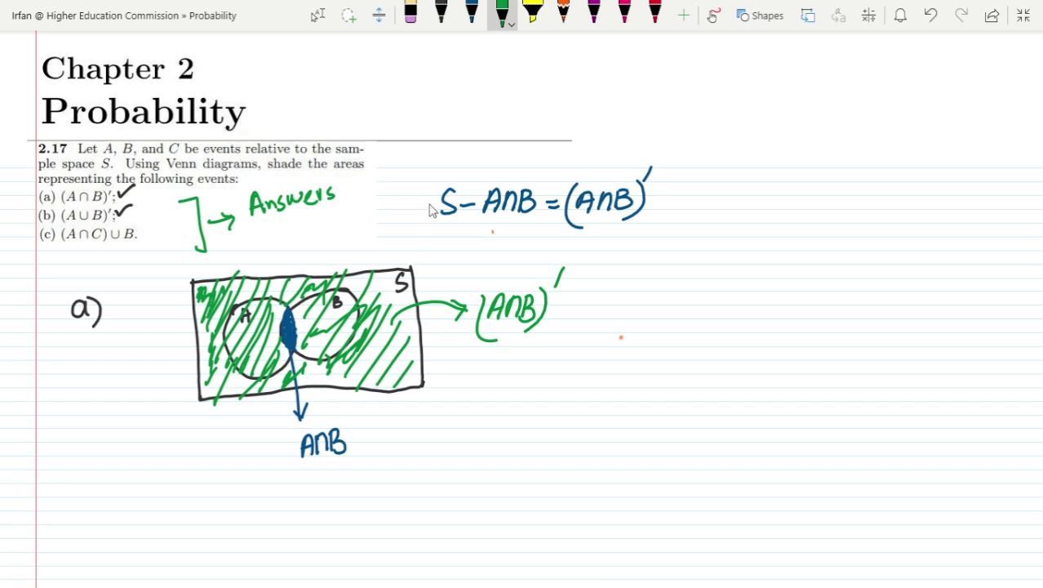
pyautogui.click(441, 13)
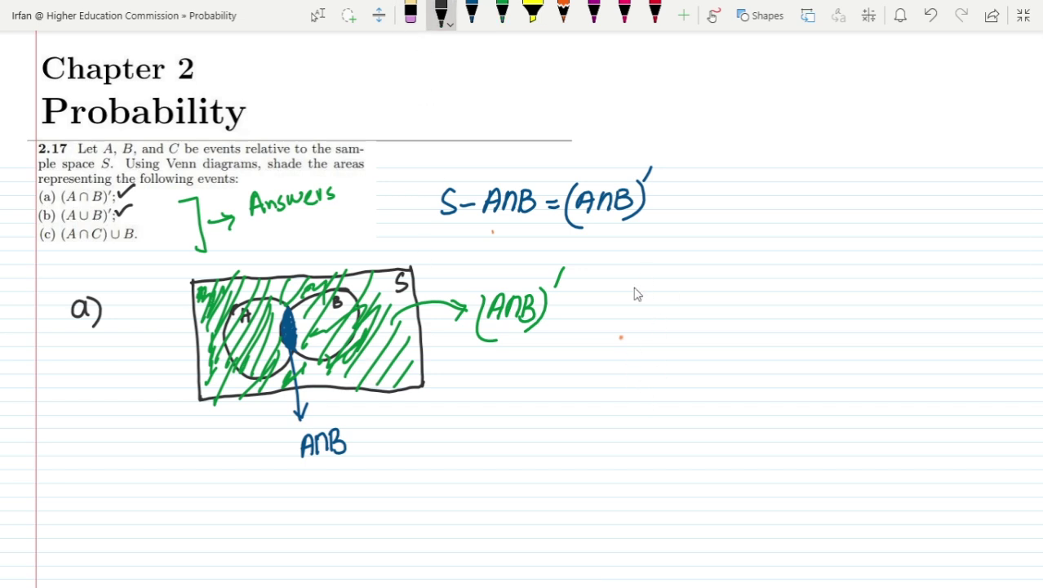
# Write b) (A∪B)′ = S − A∪B.
pyautogui.moveTo(603, 278); pyautogui.dragTo(619, 307)
pyautogui.moveTo(589, 284); pyautogui.dragTo(589, 316)
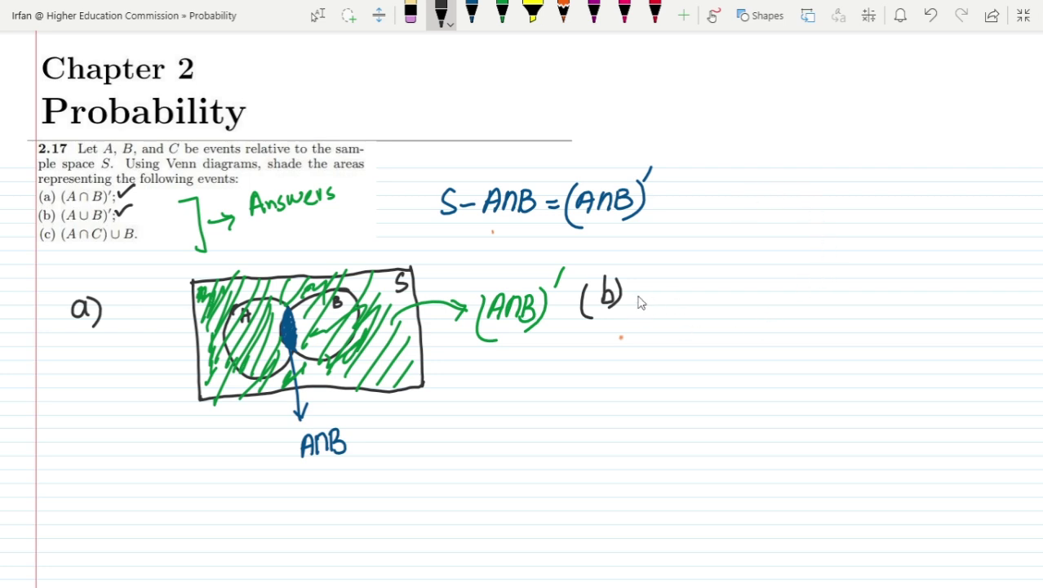
pyautogui.moveTo(635, 314)
pyautogui.mouseDown()
pyautogui.moveTo(645, 279)
pyautogui.moveTo(650, 309)
pyautogui.moveTo(649, 296)
pyautogui.mouseUp()
pyautogui.moveTo(654, 282)
pyautogui.mouseDown()
pyautogui.moveTo(661, 302)
pyautogui.moveTo(668, 281)
pyautogui.mouseUp()
pyautogui.moveTo(675, 277)
pyautogui.mouseDown()
pyautogui.moveTo(678, 304)
pyautogui.moveTo(690, 305)
pyautogui.mouseUp()
pyautogui.moveTo(637, 277)
pyautogui.mouseDown()
pyautogui.moveTo(627, 295)
pyautogui.moveTo(635, 315)
pyautogui.mouseUp()
pyautogui.moveTo(689, 245)
pyautogui.mouseDown()
pyautogui.moveTo(689, 261)
pyautogui.moveTo(722, 277)
pyautogui.mouseUp()
pyautogui.moveTo(712, 286); pyautogui.dragTo(779, 282)
pyautogui.moveTo(784, 287)
pyautogui.mouseDown()
pyautogui.moveTo(787, 263)
pyautogui.moveTo(796, 287)
pyautogui.moveTo(816, 285)
pyautogui.moveTo(819, 263)
pyautogui.mouseUp()
pyautogui.moveTo(824, 265); pyautogui.dragTo(826, 287)
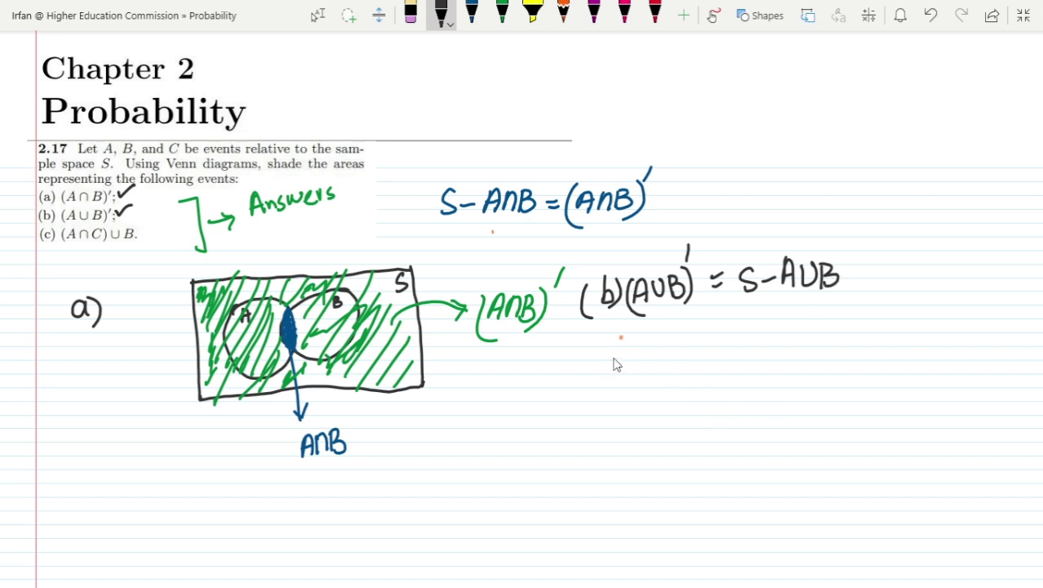
# Draw a second sample-space box and label it S.
pyautogui.moveTo(617, 342); pyautogui.dragTo(627, 488)
pyautogui.moveTo(618, 338)
pyautogui.mouseDown()
pyautogui.moveTo(890, 304)
pyautogui.moveTo(897, 466)
pyautogui.mouseUp()
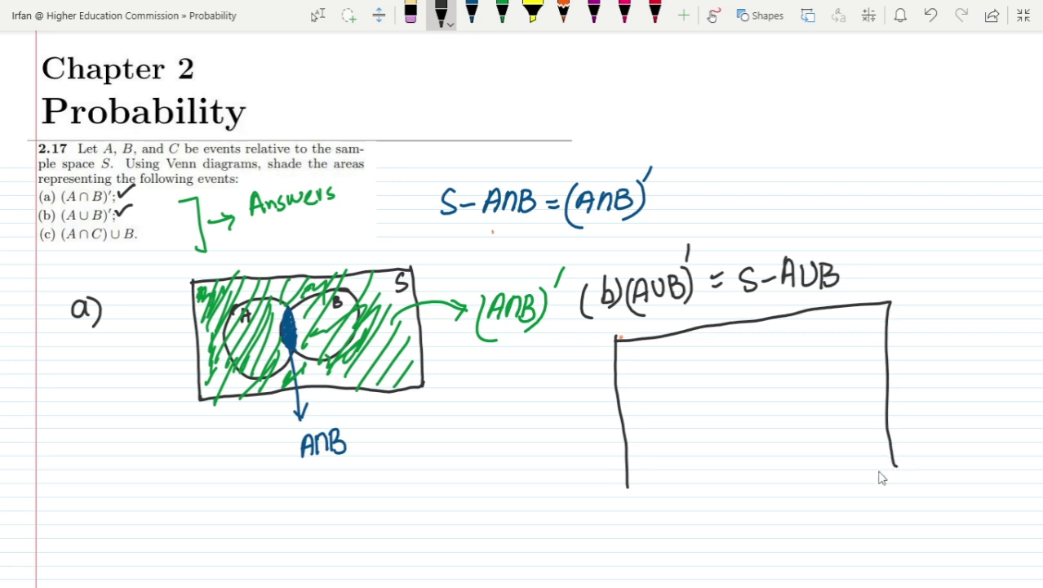
pyautogui.moveTo(629, 491); pyautogui.dragTo(898, 462)
pyautogui.moveTo(880, 314); pyautogui.dragTo(871, 335)
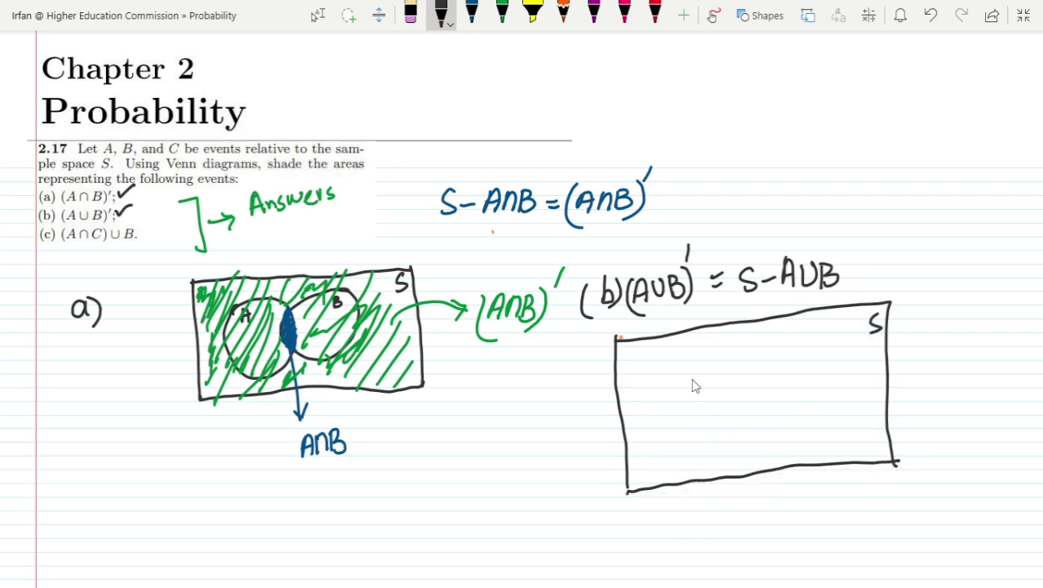
# Draw overlapping circles A and B inside the box and hatch them blue.
pyautogui.moveTo(672, 371)
pyautogui.mouseDown()
pyautogui.moveTo(679, 357)
pyautogui.moveTo(768, 380)
pyautogui.moveTo(739, 460)
pyautogui.moveTo(671, 438)
pyautogui.moveTo(673, 367)
pyautogui.mouseUp()
pyautogui.moveTo(829, 337)
pyautogui.mouseDown()
pyautogui.moveTo(744, 393)
pyautogui.moveTo(804, 443)
pyautogui.moveTo(849, 369)
pyautogui.moveTo(811, 338)
pyautogui.mouseUp()
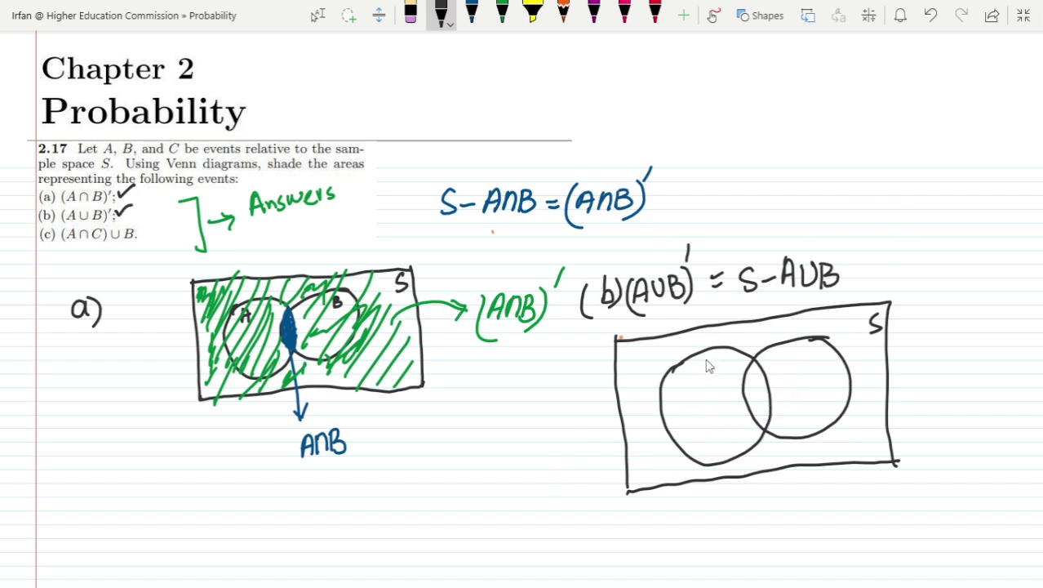
pyautogui.moveTo(701, 377); pyautogui.dragTo(712, 369)
pyautogui.moveTo(813, 346); pyautogui.dragTo(815, 360)
pyautogui.click(472, 12)
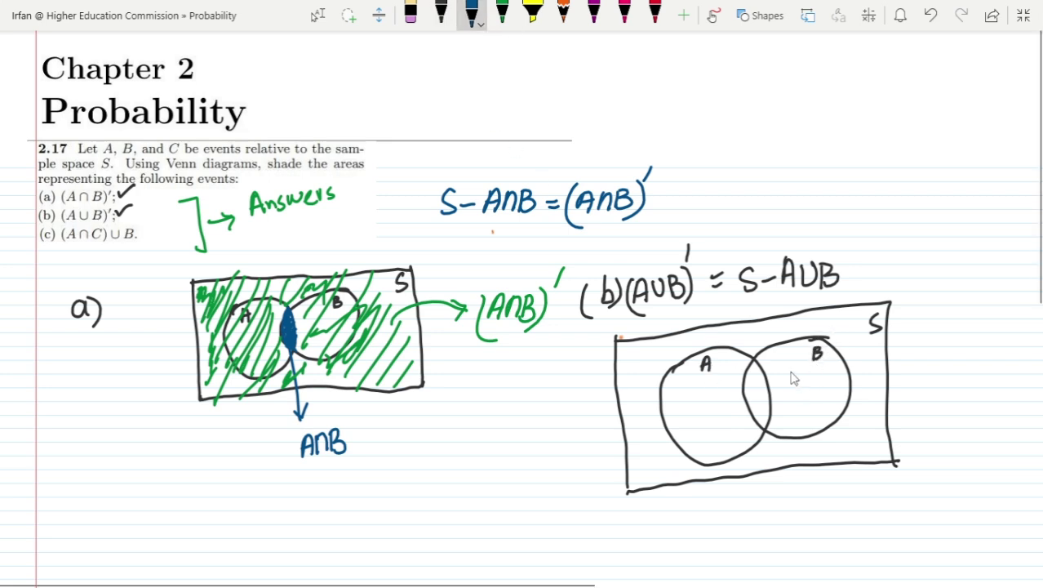
pyautogui.moveTo(684, 365)
pyautogui.mouseDown()
pyautogui.moveTo(668, 399)
pyautogui.moveTo(689, 410)
pyautogui.moveTo(721, 366)
pyautogui.moveTo(712, 433)
pyautogui.moveTo(717, 454)
pyautogui.moveTo(735, 458)
pyautogui.moveTo(782, 351)
pyautogui.moveTo(800, 372)
pyautogui.moveTo(790, 423)
pyautogui.moveTo(833, 406)
pyautogui.moveTo(816, 432)
pyautogui.moveTo(781, 441)
pyautogui.moveTo(775, 369)
pyautogui.moveTo(704, 453)
pyautogui.moveTo(713, 467)
pyautogui.moveTo(757, 407)
pyautogui.moveTo(745, 380)
pyautogui.mouseUp()
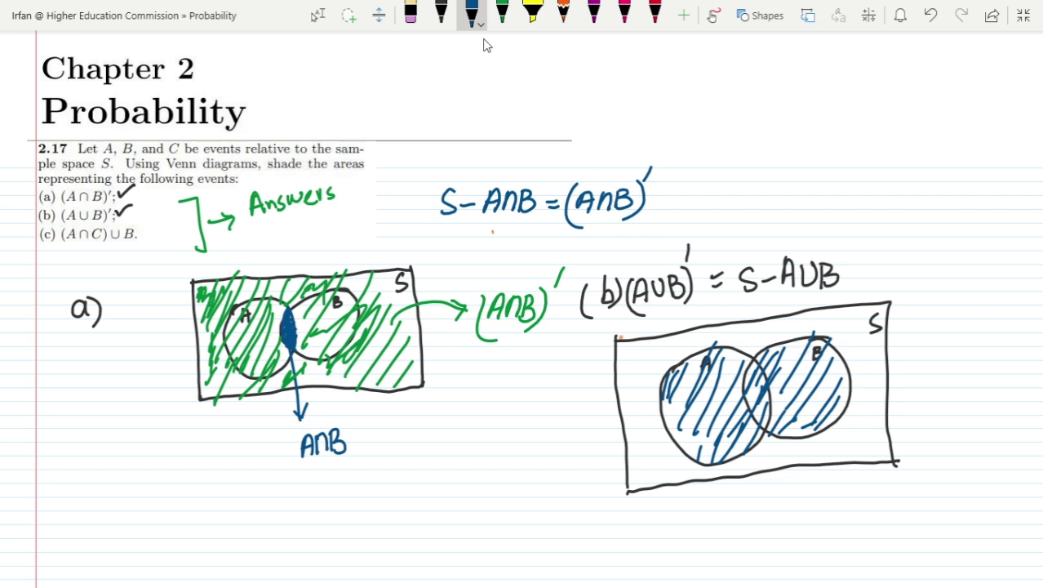
# Hatch the box outside both circles in green and draw an arrow up-right from it.
pyautogui.click(502, 12)
pyautogui.moveTo(635, 354)
pyautogui.mouseDown()
pyautogui.moveTo(651, 349)
pyautogui.moveTo(632, 412)
pyautogui.moveTo(643, 483)
pyautogui.moveTo(739, 457)
pyautogui.moveTo(778, 466)
pyautogui.moveTo(837, 416)
pyautogui.moveTo(838, 459)
pyautogui.moveTo(892, 429)
pyautogui.moveTo(854, 428)
pyautogui.moveTo(874, 342)
pyautogui.moveTo(858, 315)
pyautogui.moveTo(709, 347)
pyautogui.moveTo(668, 369)
pyautogui.mouseUp()
pyautogui.moveTo(735, 353)
pyautogui.mouseDown()
pyautogui.moveTo(657, 399)
pyautogui.moveTo(668, 447)
pyautogui.mouseUp()
pyautogui.moveTo(715, 472)
pyautogui.mouseDown()
pyautogui.moveTo(742, 465)
pyautogui.moveTo(768, 442)
pyautogui.moveTo(836, 439)
pyautogui.moveTo(859, 418)
pyautogui.moveTo(834, 344)
pyautogui.moveTo(818, 337)
pyautogui.moveTo(695, 364)
pyautogui.mouseUp()
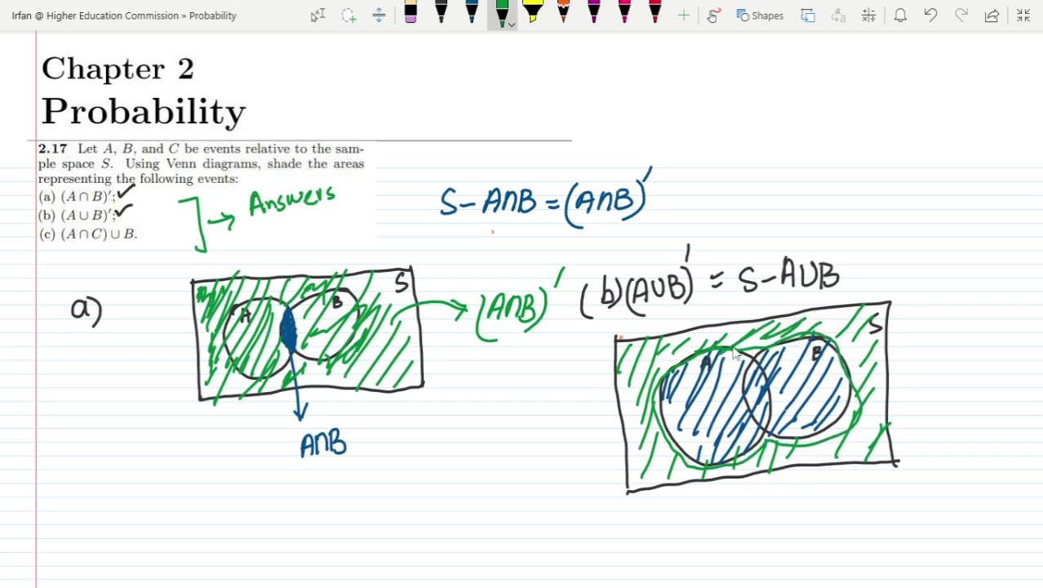
pyautogui.moveTo(851, 328); pyautogui.dragTo(899, 249)
pyautogui.moveTo(876, 256)
pyautogui.mouseDown()
pyautogui.moveTo(900, 249)
pyautogui.moveTo(901, 270)
pyautogui.mouseUp()
pyautogui.moveTo(633, 488); pyautogui.dragTo(658, 441)
pyautogui.moveTo(623, 459)
pyautogui.mouseDown()
pyautogui.moveTo(636, 433)
pyautogui.moveTo(630, 398)
pyautogui.mouseUp()
pyautogui.moveTo(634, 431); pyautogui.dragTo(642, 414)
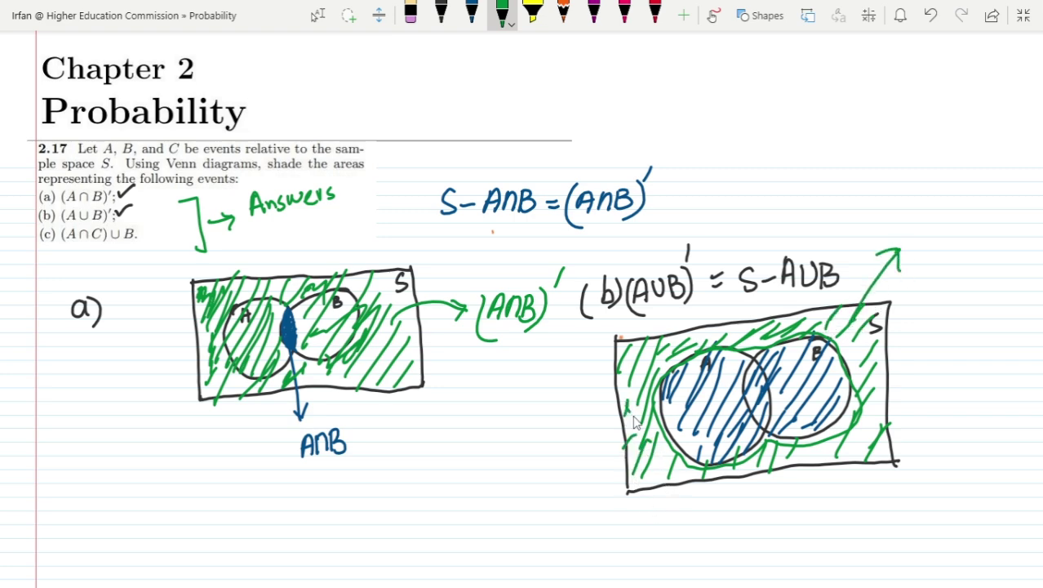
# Label the green arrow (A∪B)′ and underline (c) in the problem.
pyautogui.moveTo(916, 232)
pyautogui.mouseDown()
pyautogui.moveTo(933, 232)
pyautogui.moveTo(931, 219)
pyautogui.moveTo(948, 231)
pyautogui.moveTo(956, 206)
pyautogui.mouseUp()
pyautogui.moveTo(961, 204); pyautogui.dragTo(976, 237)
pyautogui.moveTo(915, 192); pyautogui.dragTo(911, 241)
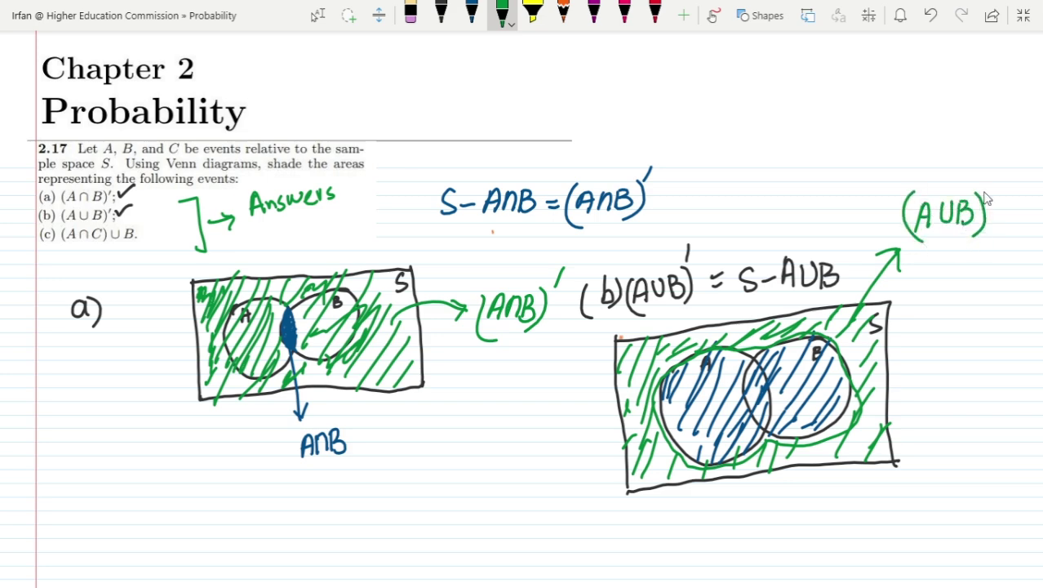
pyautogui.moveTo(999, 161); pyautogui.dragTo(988, 179)
pyautogui.moveTo(39, 247); pyautogui.dragTo(55, 245)
# Scroll down and draw a new empty black box below diagram a.
pyautogui.click(318, 14)
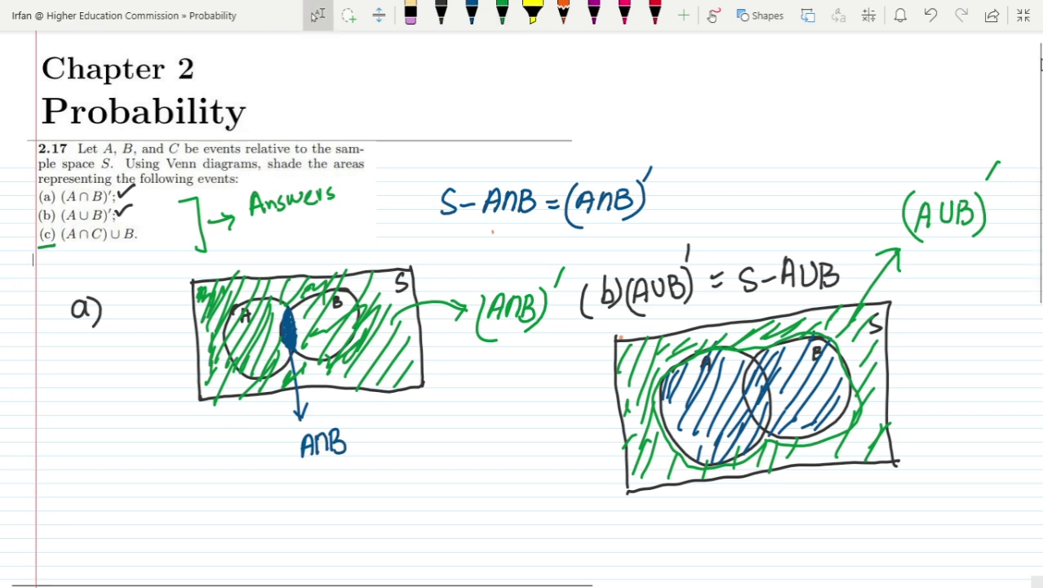
pyautogui.moveTo(1038, 147); pyautogui.dragTo(1041, 211)
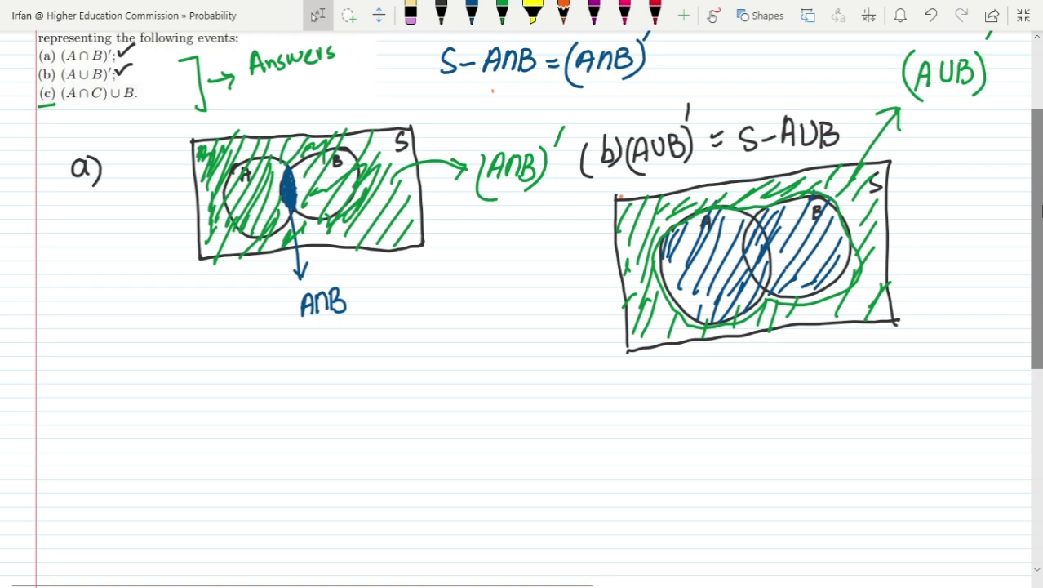
pyautogui.click(502, 14)
pyautogui.click(441, 12)
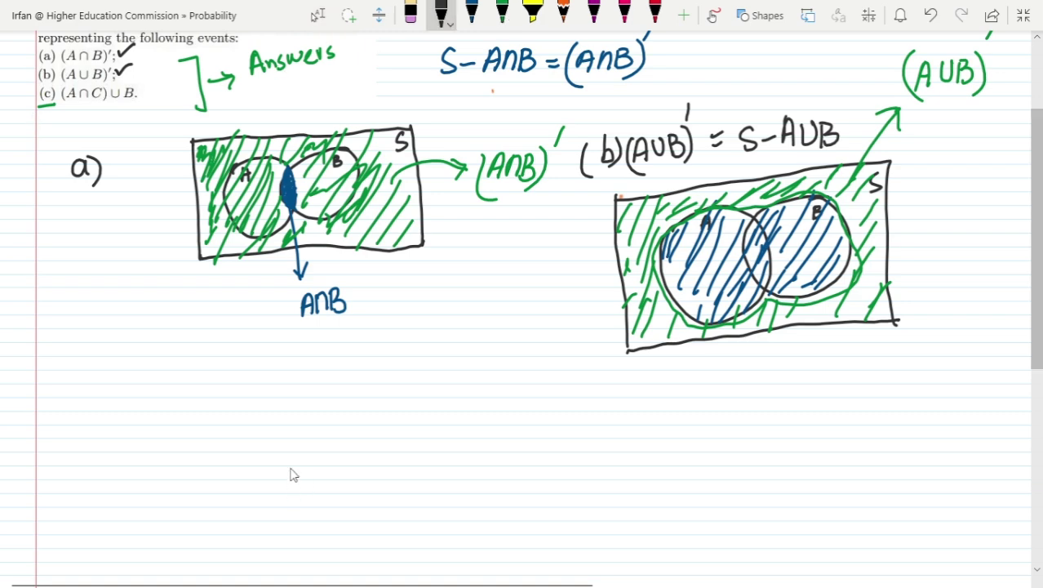
pyautogui.moveTo(200, 382)
pyautogui.mouseDown()
pyautogui.moveTo(184, 510)
pyautogui.moveTo(200, 385)
pyautogui.moveTo(425, 362)
pyautogui.moveTo(396, 521)
pyautogui.mouseUp()
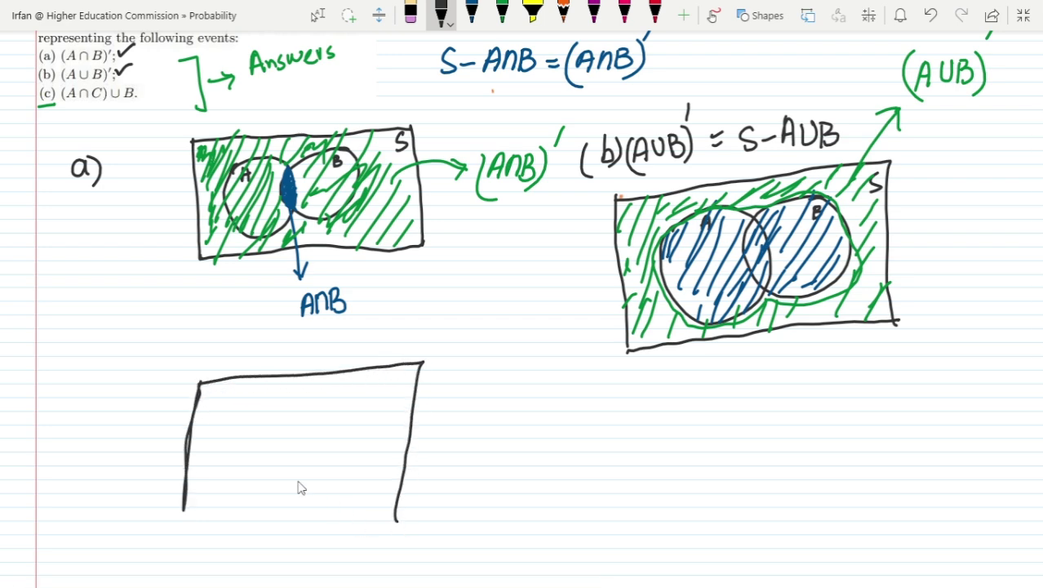
pyautogui.moveTo(186, 512)
pyautogui.mouseDown()
pyautogui.moveTo(180, 535)
pyautogui.moveTo(223, 537)
pyautogui.moveTo(396, 536)
pyautogui.moveTo(400, 513)
pyautogui.mouseUp()
# Write (c) (A∩C)∪B above the new box.
pyautogui.moveTo(77, 315)
pyautogui.mouseDown()
pyautogui.moveTo(64, 332)
pyautogui.moveTo(77, 338)
pyautogui.mouseUp()
pyautogui.moveTo(82, 312)
pyautogui.mouseDown()
pyautogui.moveTo(85, 341)
pyautogui.moveTo(59, 341)
pyautogui.moveTo(123, 342)
pyautogui.moveTo(124, 325)
pyautogui.moveTo(139, 342)
pyautogui.moveTo(163, 338)
pyautogui.mouseUp()
pyautogui.moveTo(111, 300); pyautogui.dragTo(102, 346)
pyautogui.moveTo(174, 310)
pyautogui.mouseDown()
pyautogui.moveTo(173, 320)
pyautogui.moveTo(185, 311)
pyautogui.moveTo(205, 320)
pyautogui.moveTo(189, 325)
pyautogui.mouseUp()
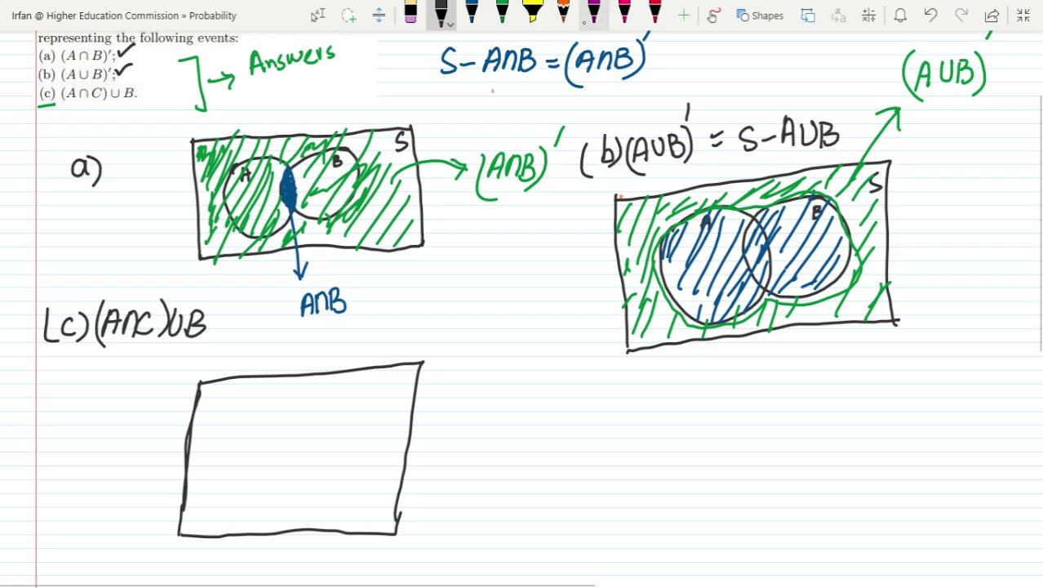
# Brace A∩C in magenta and the whole (A∩C)∪B in green with an upward arrow.
pyautogui.click(588, 18)
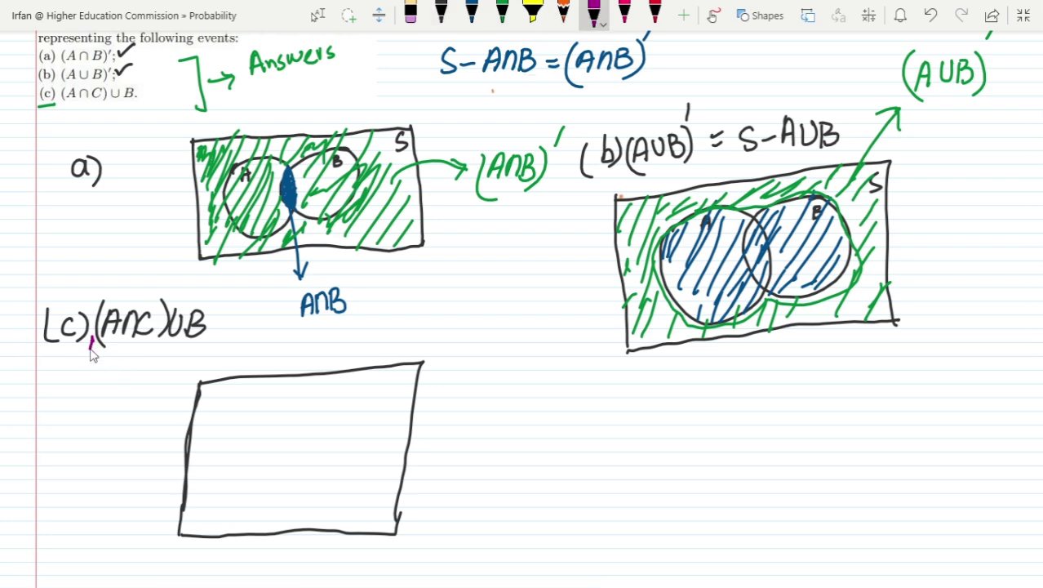
pyautogui.moveTo(92, 353)
pyautogui.mouseDown()
pyautogui.moveTo(147, 351)
pyautogui.moveTo(160, 336)
pyautogui.moveTo(92, 364)
pyautogui.moveTo(91, 400)
pyautogui.moveTo(95, 384)
pyautogui.mouseUp()
pyautogui.click(502, 16)
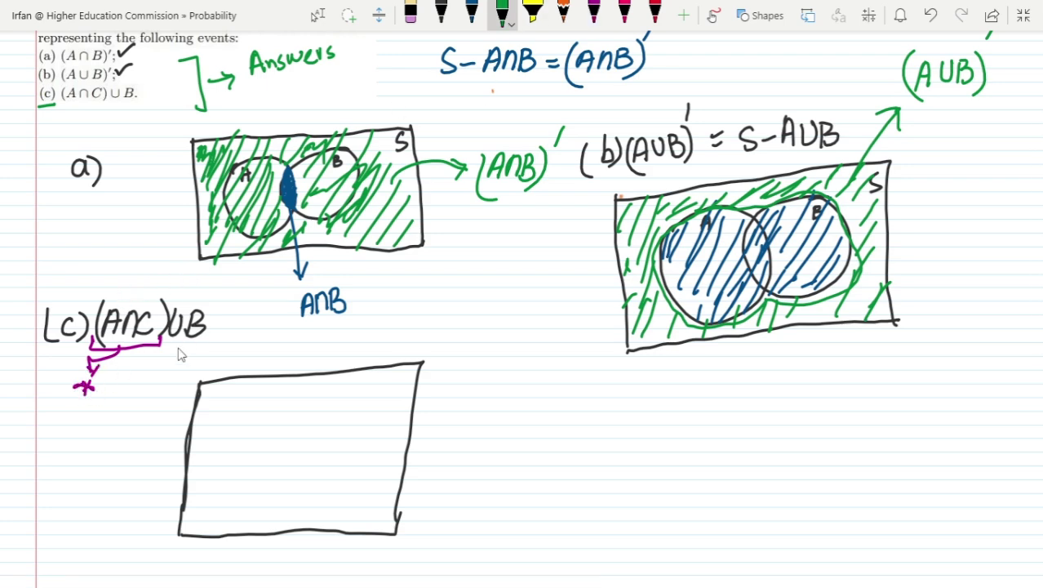
pyautogui.moveTo(96, 310)
pyautogui.mouseDown()
pyautogui.moveTo(130, 291)
pyautogui.moveTo(205, 289)
pyautogui.moveTo(202, 306)
pyautogui.mouseUp()
pyautogui.moveTo(140, 272); pyautogui.dragTo(151, 276)
pyautogui.moveTo(144, 266); pyautogui.dragTo(147, 289)
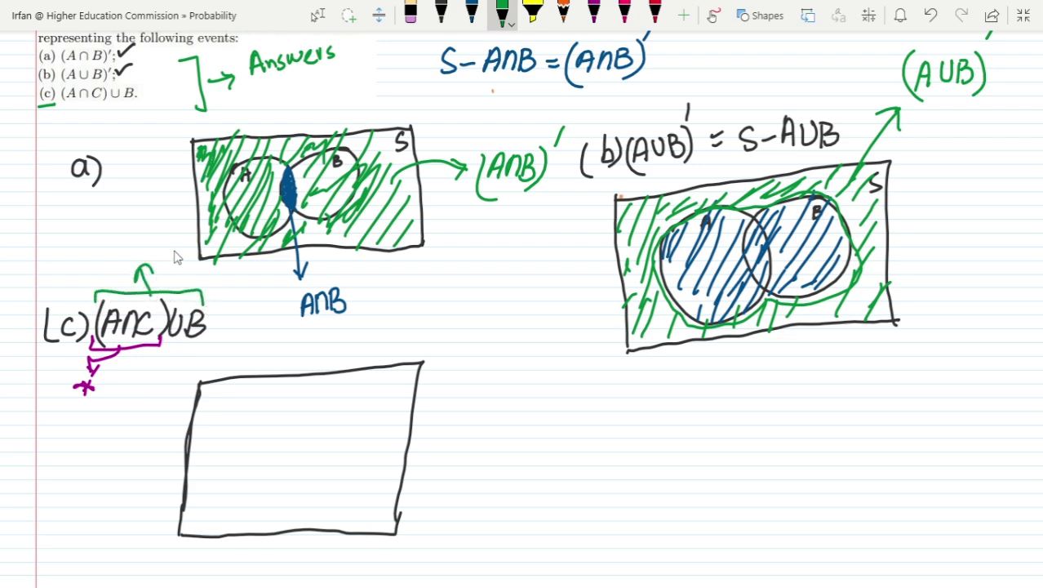
pyautogui.moveTo(129, 253); pyautogui.dragTo(141, 243)
# In black, label the box S, draw three overlapping circles, and label the left A and right B.
pyautogui.click(440, 18)
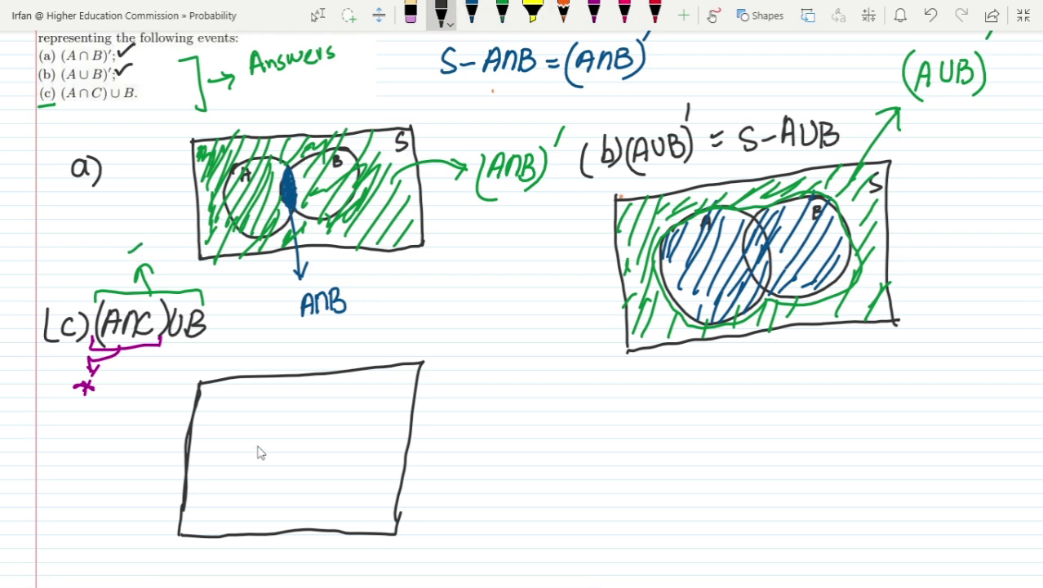
pyautogui.moveTo(405, 369); pyautogui.dragTo(395, 386)
pyautogui.moveTo(210, 448)
pyautogui.mouseDown()
pyautogui.moveTo(245, 429)
pyautogui.moveTo(275, 494)
pyautogui.moveTo(214, 494)
pyautogui.moveTo(208, 445)
pyautogui.mouseUp()
pyautogui.moveTo(343, 426)
pyautogui.mouseDown()
pyautogui.moveTo(333, 420)
pyautogui.moveTo(278, 438)
pyautogui.moveTo(282, 497)
pyautogui.moveTo(355, 466)
pyautogui.moveTo(347, 416)
pyautogui.mouseUp()
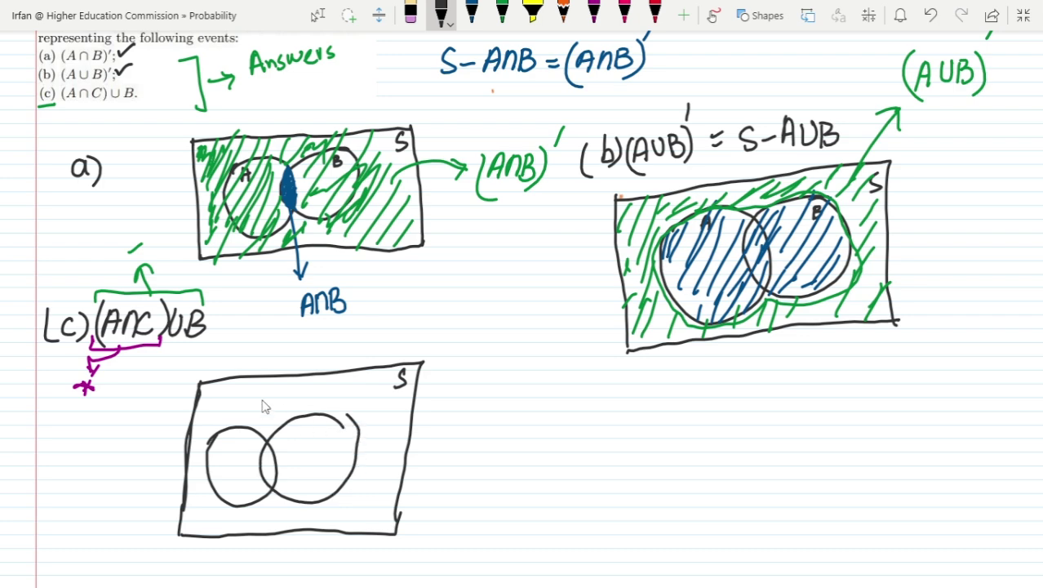
pyautogui.moveTo(278, 389)
pyautogui.mouseDown()
pyautogui.moveTo(222, 430)
pyautogui.moveTo(284, 462)
pyautogui.moveTo(305, 396)
pyautogui.moveTo(270, 395)
pyautogui.mouseUp()
pyautogui.moveTo(325, 422); pyautogui.dragTo(357, 435)
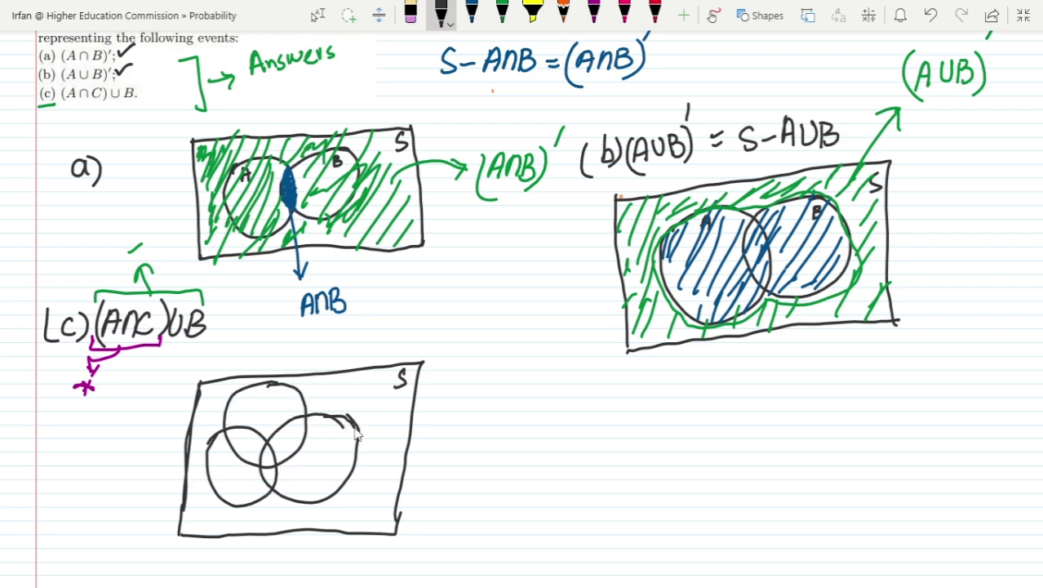
pyautogui.moveTo(211, 463); pyautogui.dragTo(222, 459)
pyautogui.moveTo(345, 447); pyautogui.dragTo(344, 454)
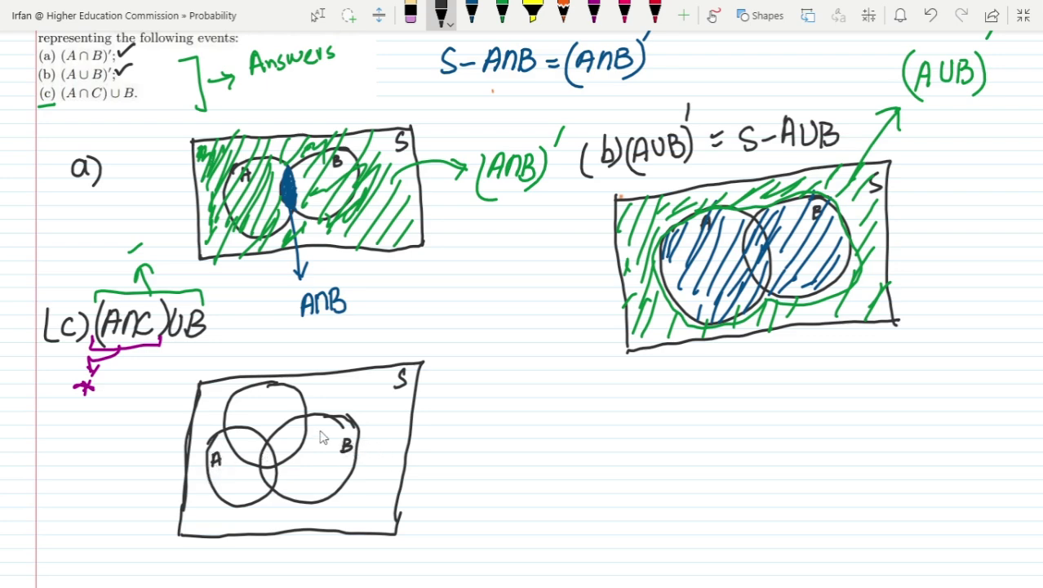